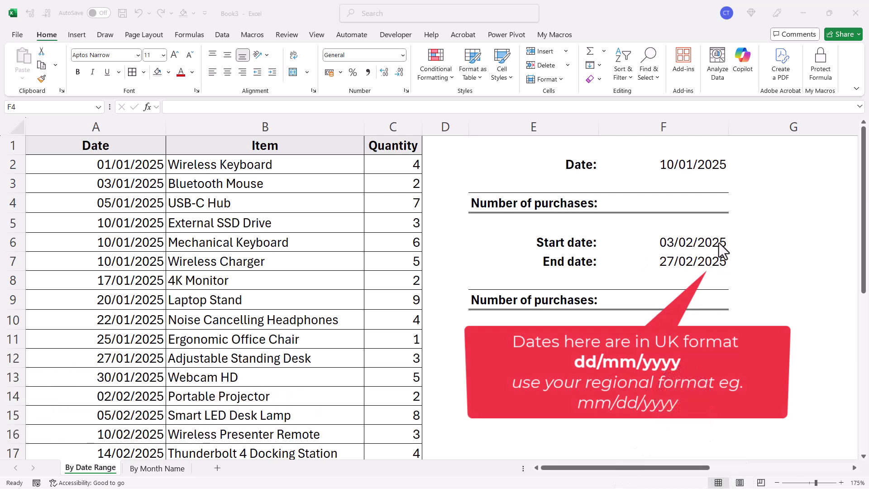
Enter =COUNTIF(A2:A31,F2) in F4 to count purchases dated 10/01/2025, returning 3
left_click(677, 207)
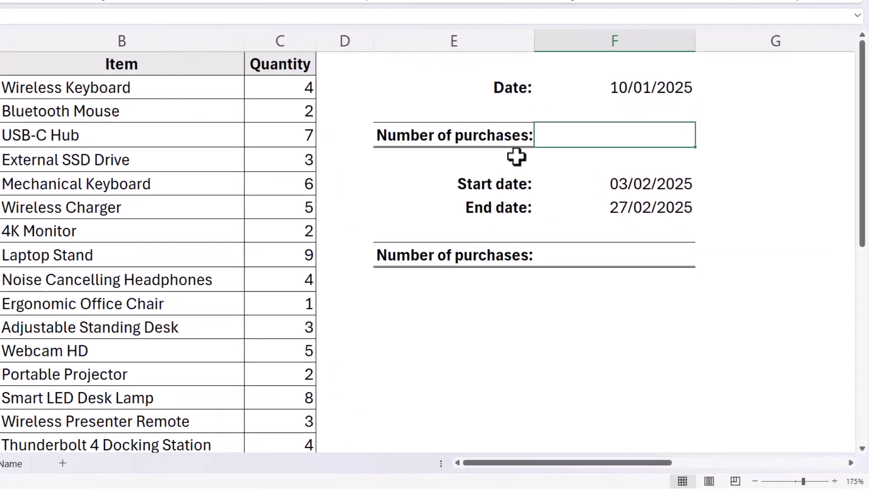
type("=countif")
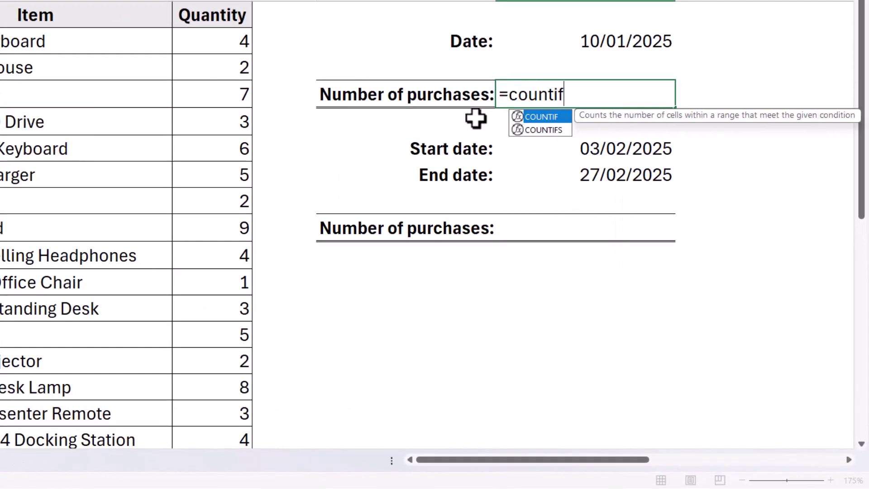
type("(")
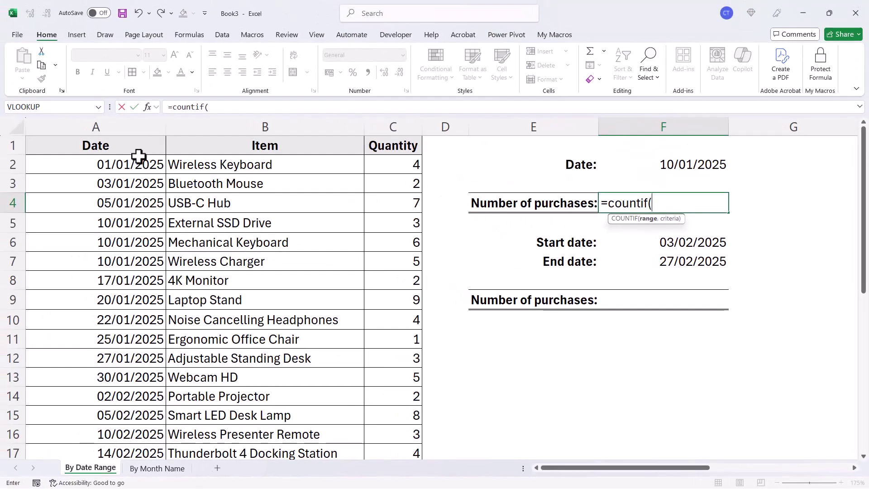
left_click(131, 161)
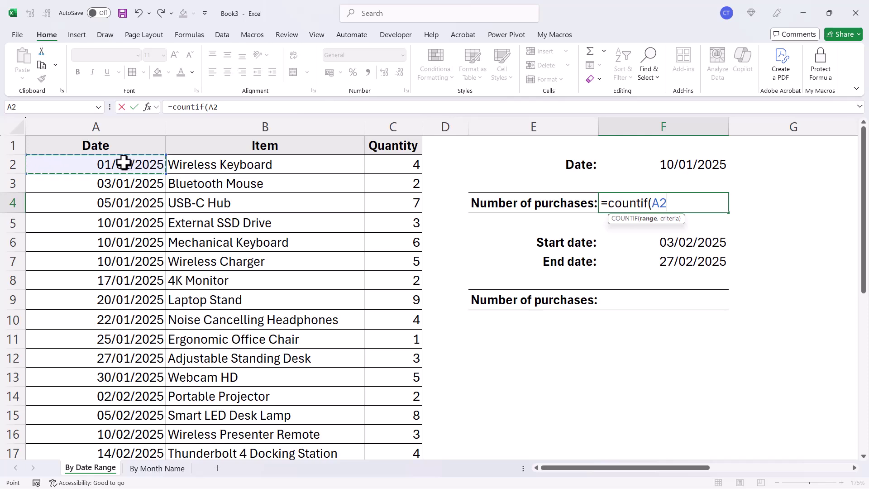
key("ctrl+shift+Down")
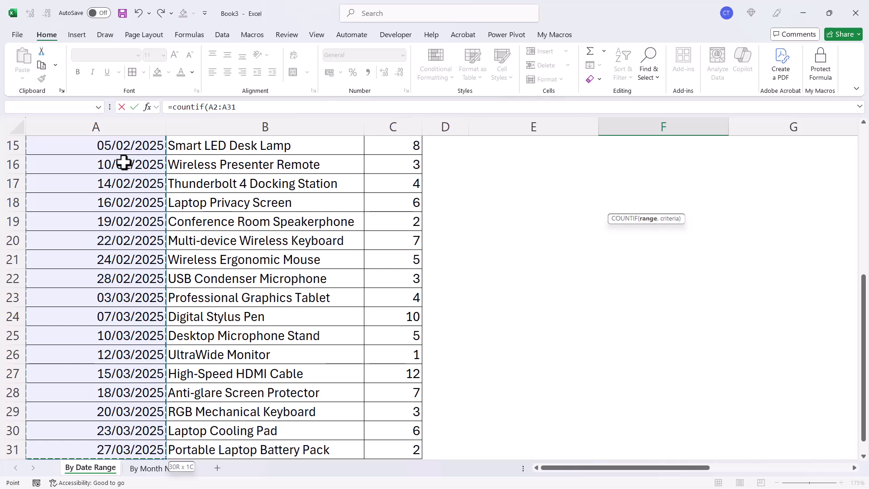
key("ctrl+BackSpace")
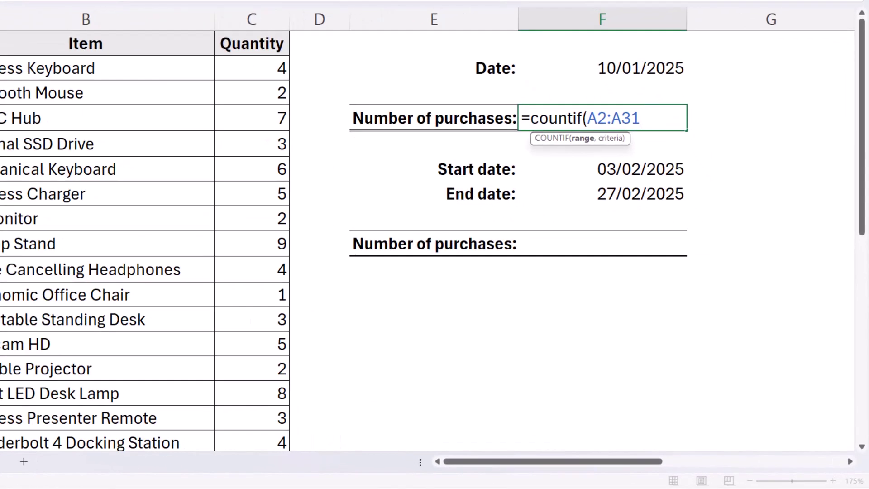
type(",")
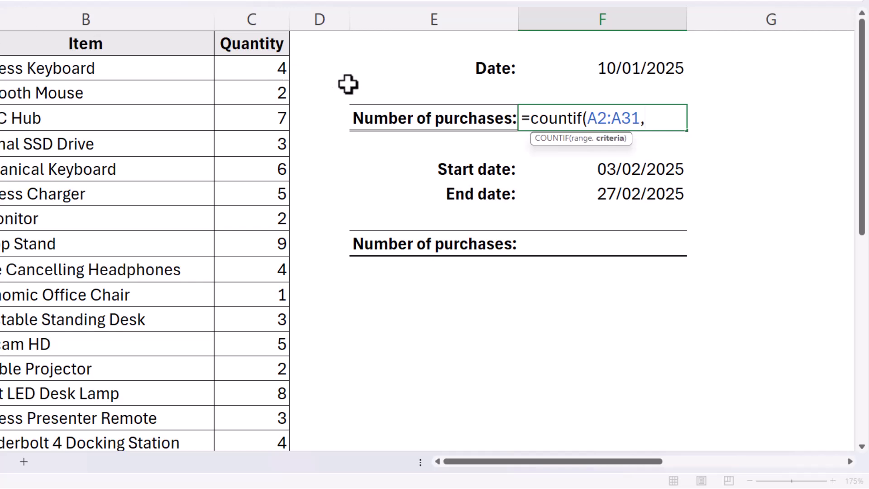
left_click(626, 70)
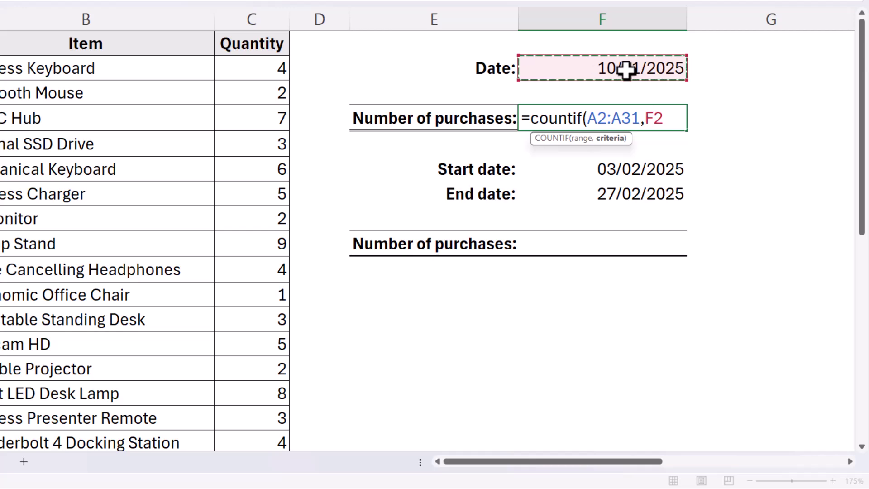
type(")")
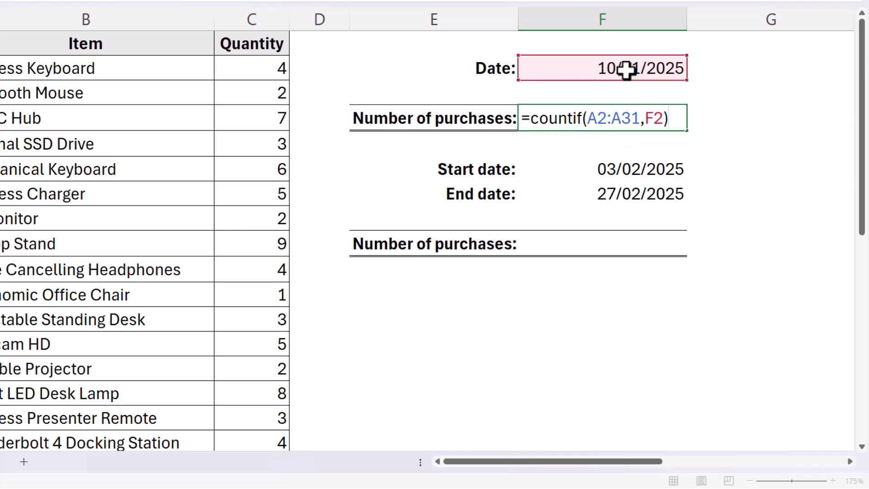
key("Return")
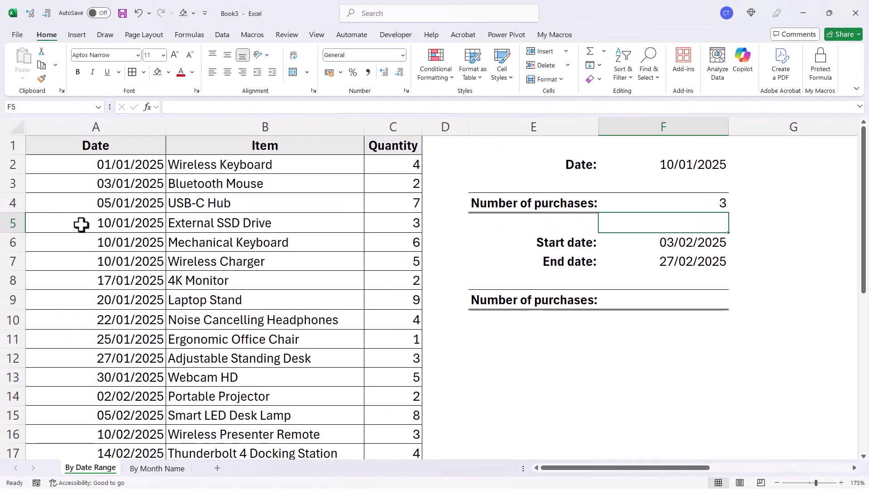
Check rows A5:A7, then replace F2 in the F4 formula with "10/01/2025", still returning 3
left_click_drag(81, 224, 81, 260)
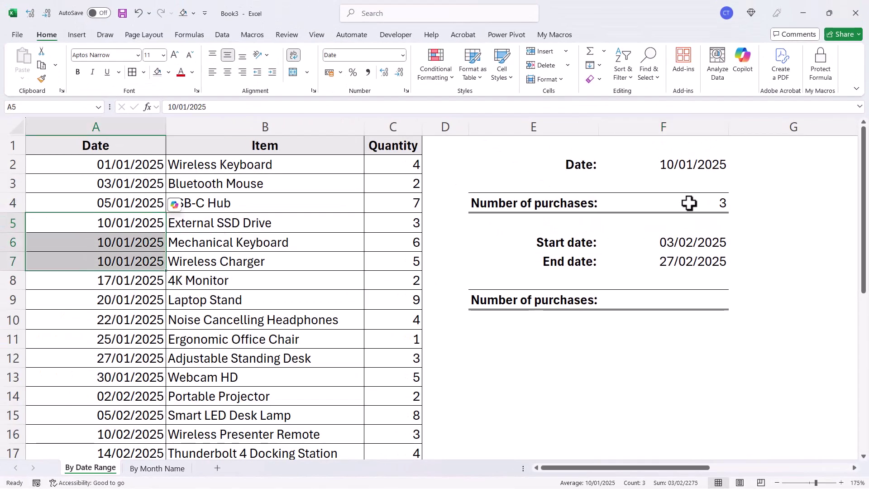
double_click(720, 202)
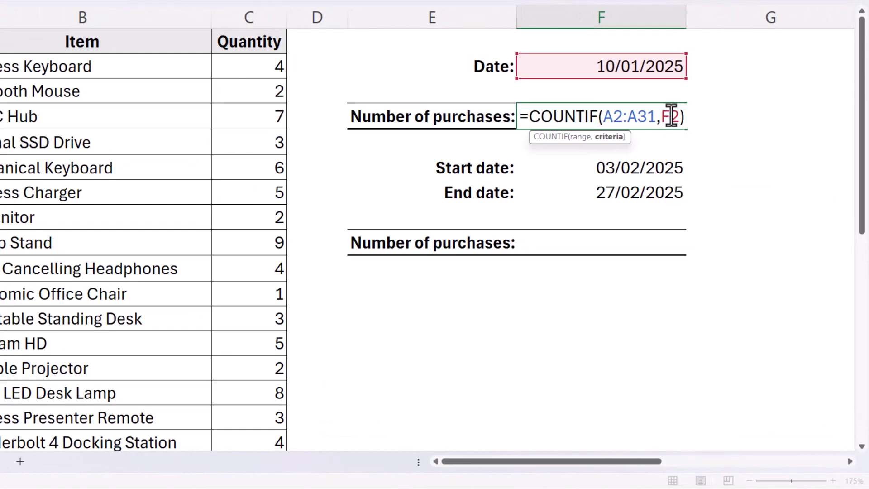
double_click(668, 117)
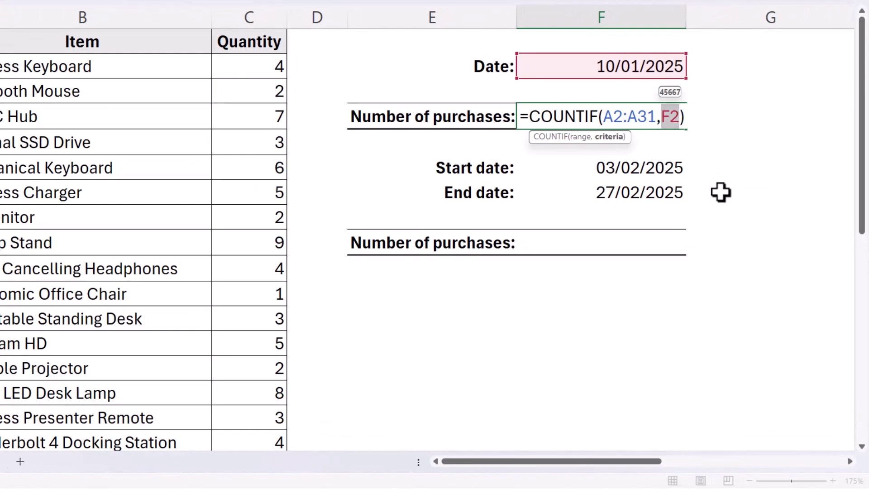
type("\"")
type("10")
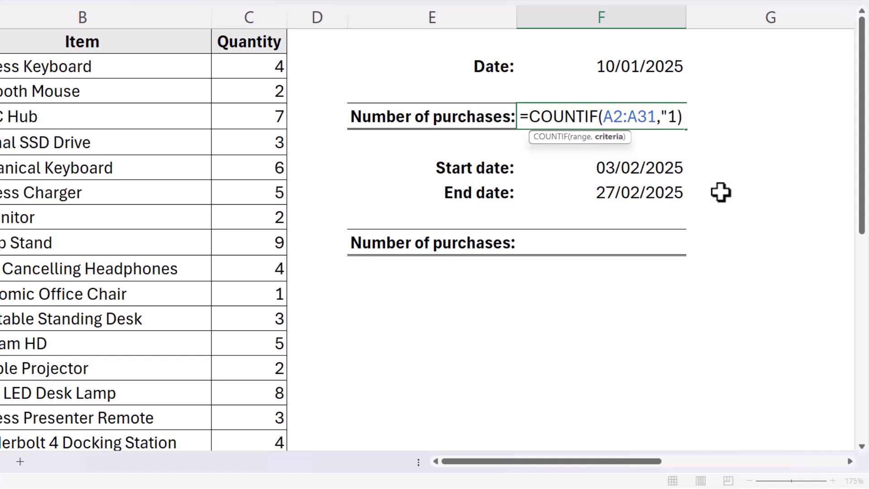
type("/01/20")
type("25\"")
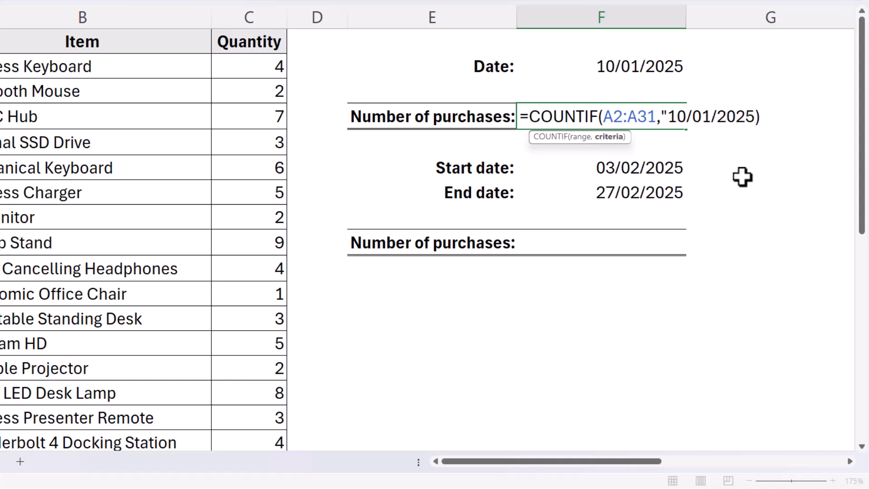
key("Return")
In F9, start =COUNTIFS(A2:A31,">=" as the date-range count formula
left_click(622, 241)
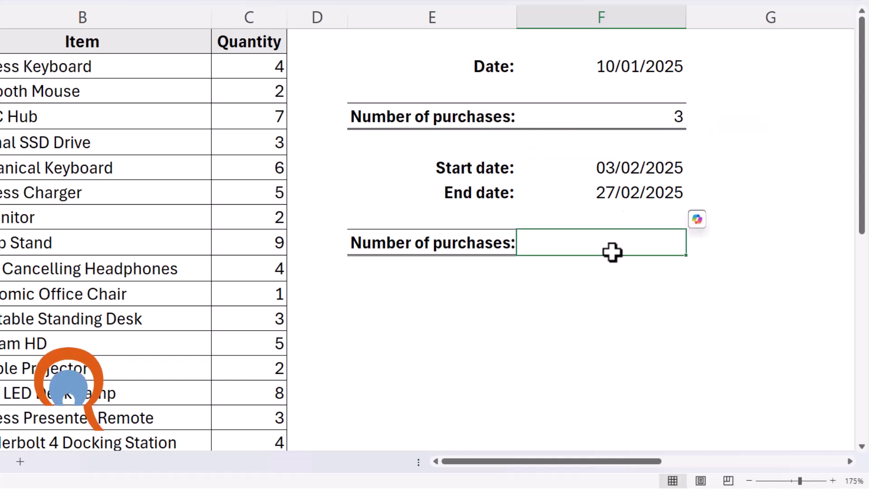
type("=")
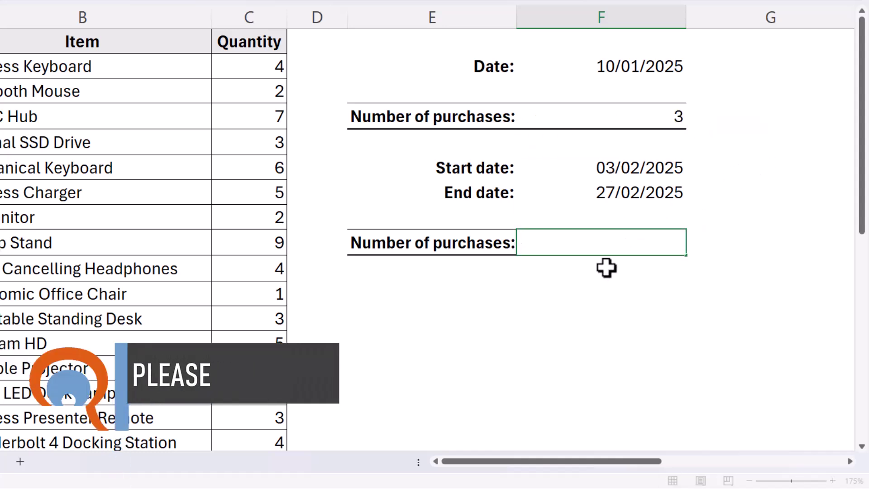
type("coun")
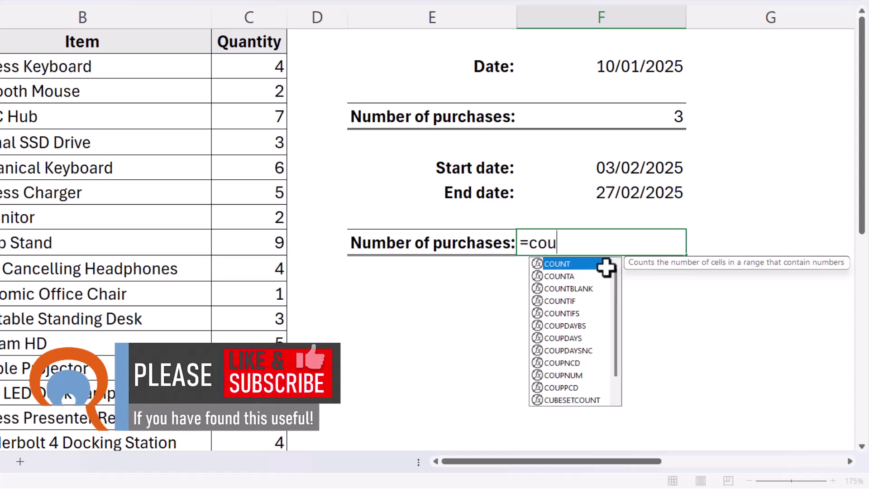
double_click(571, 313)
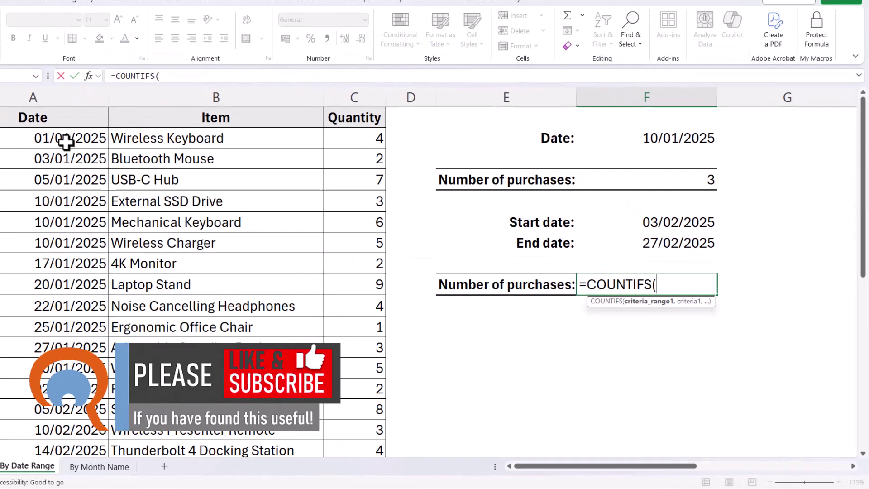
left_click(0, 70)
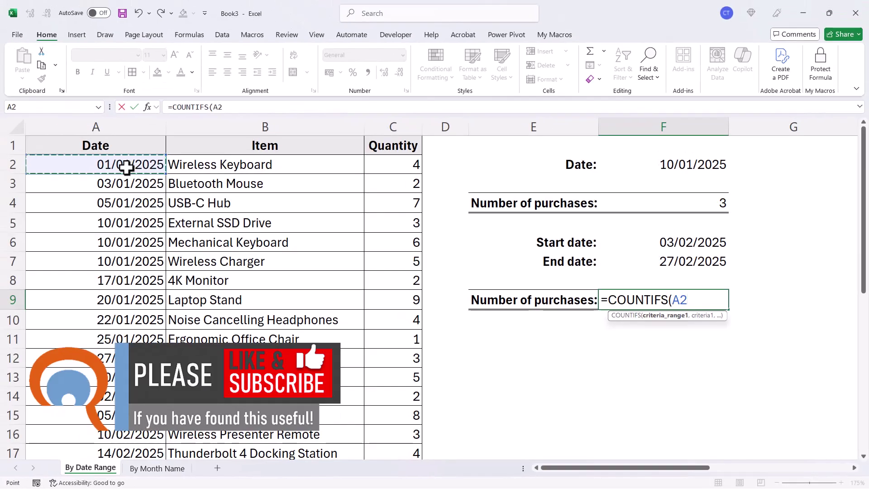
key("ctrl+shift+Down")
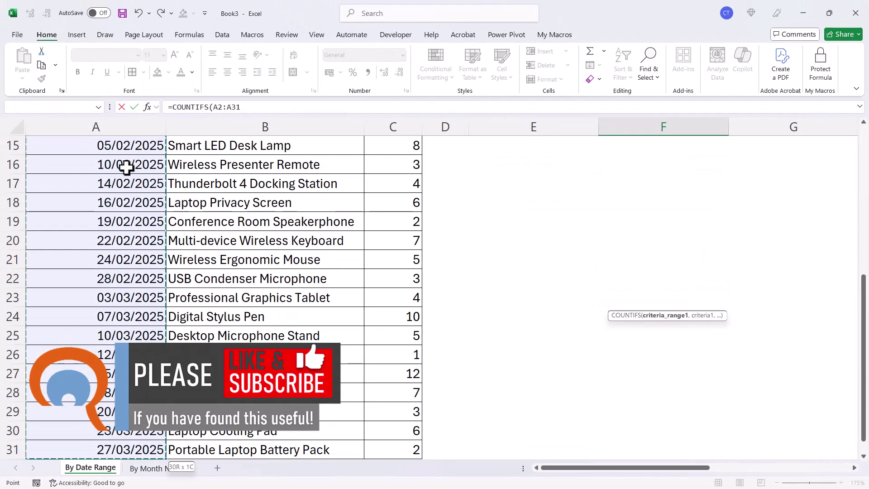
key("ctrl+BackSpace")
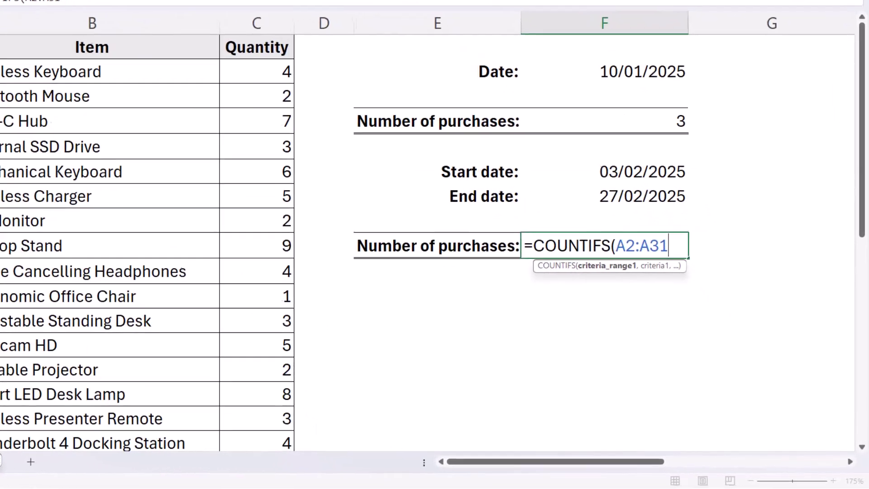
type(",")
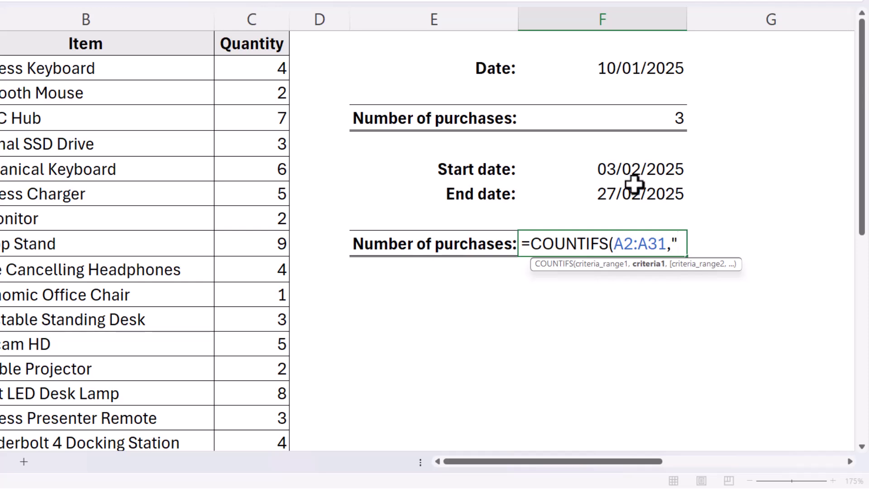
type(">=\"&")
Complete the formula as =COUNTIFS(A2:A31,">="&F6,A2:A31,"<="&F7), which returns 7
left_click(644, 168)
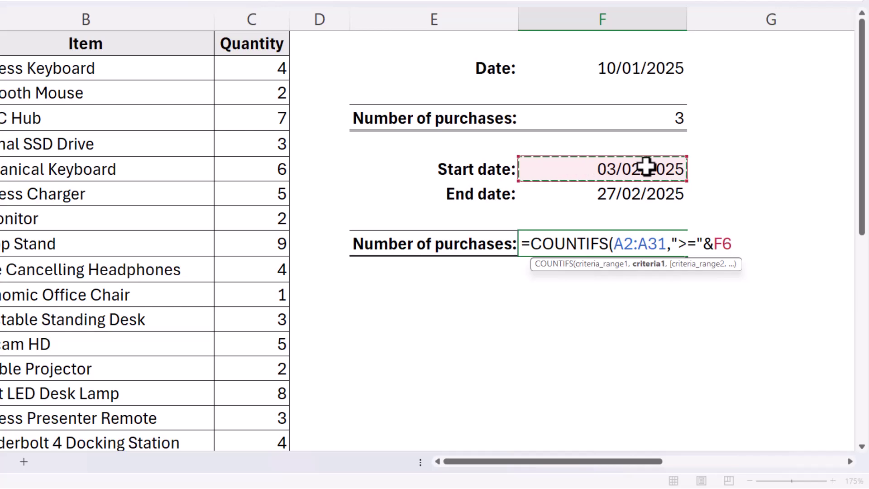
type(",")
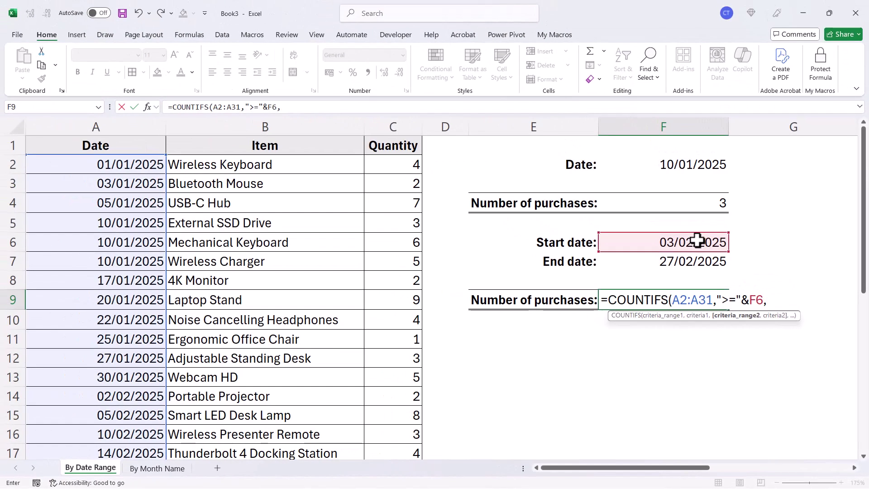
left_click(116, 161)
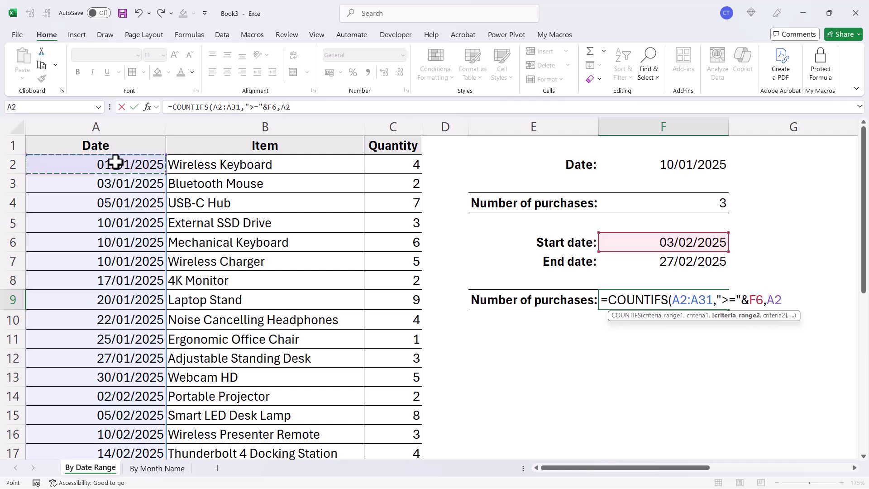
key("ctrl+shift+Down")
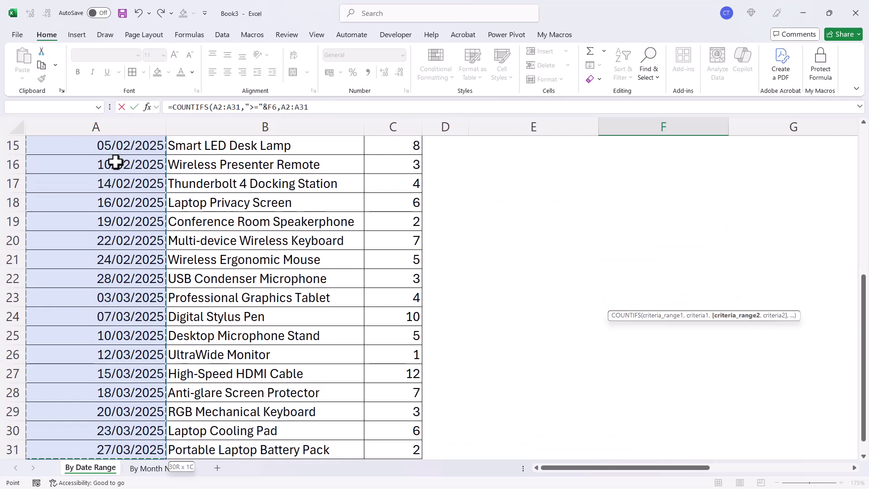
key("ctrl+BackSpace")
type(",\"<=")
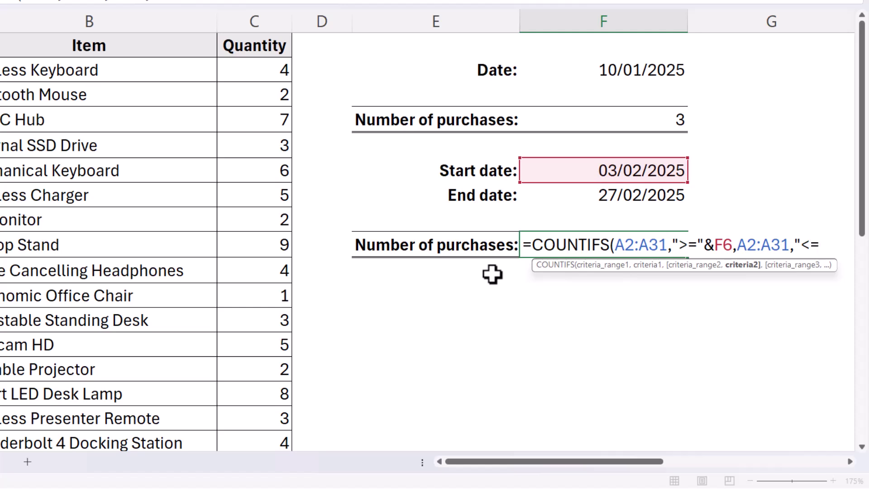
type("&")
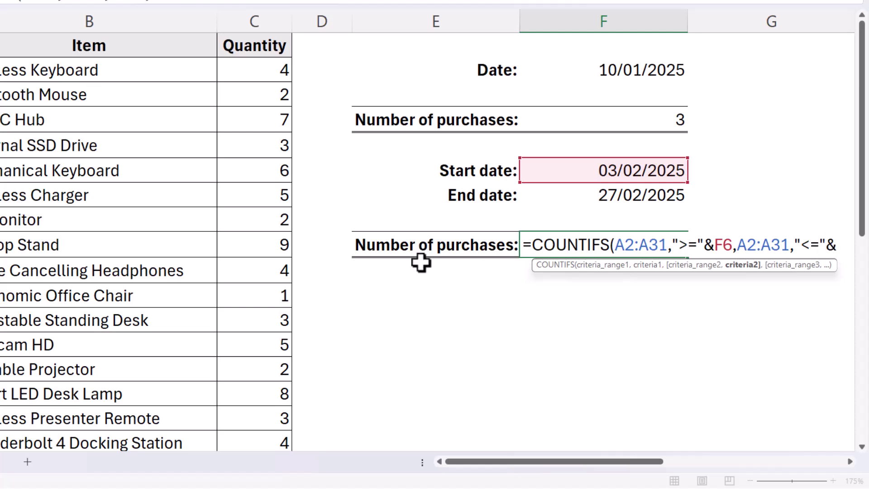
left_click(592, 196)
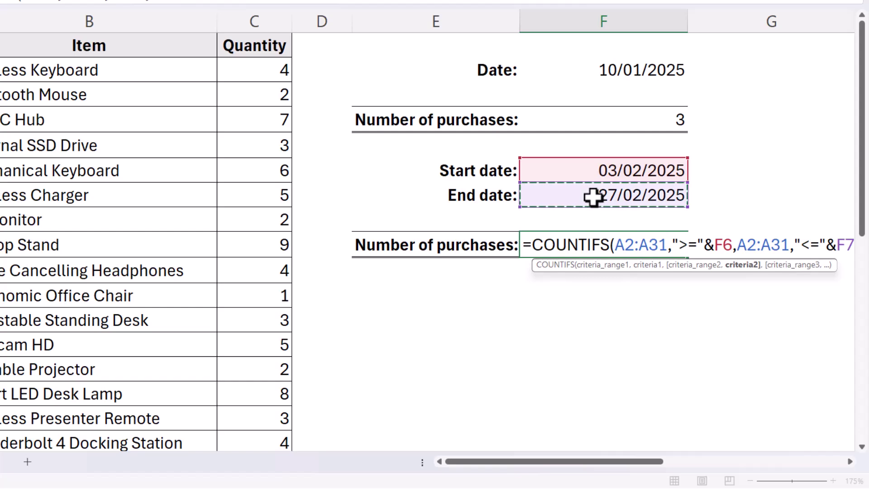
type(")")
key("Return")
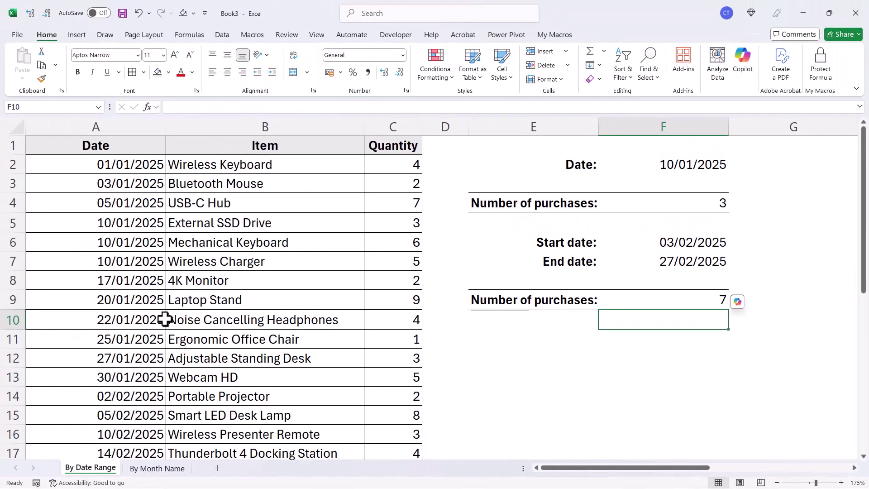
scroll(130, 319, "down", 2)
scroll(112, 323, "up", 2)
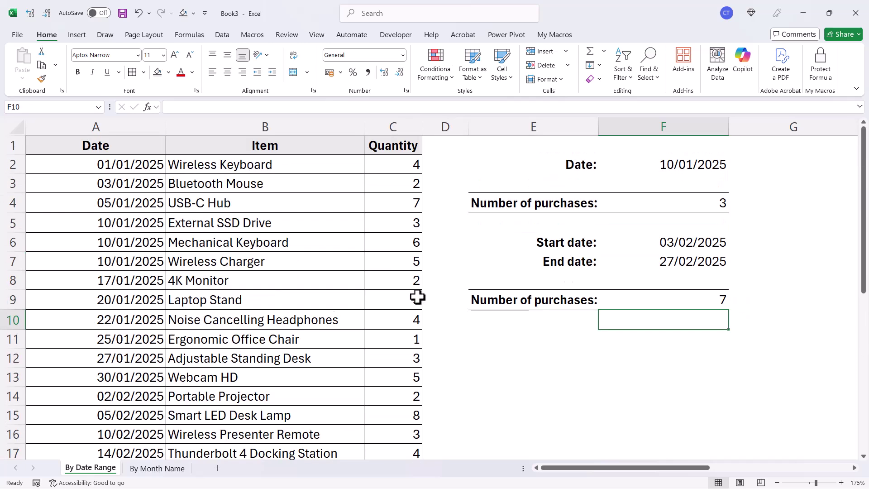
scroll(173, 373, "down", 2)
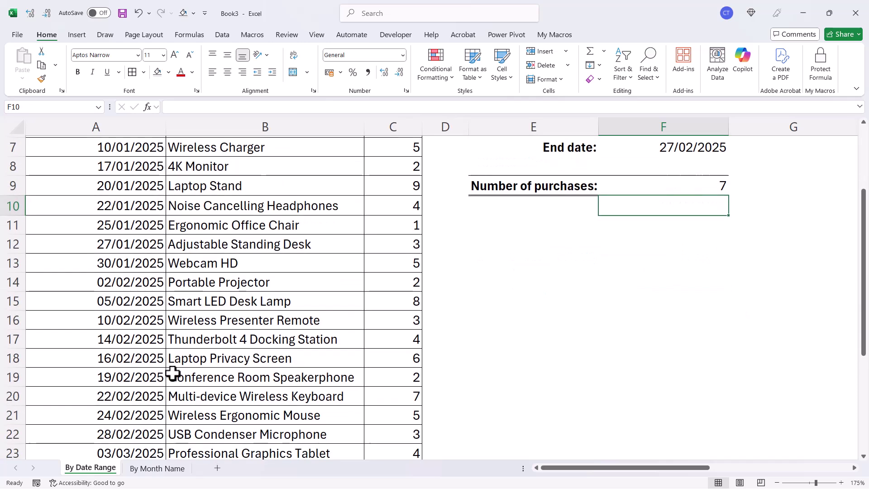
left_click_drag(98, 300, 92, 415)
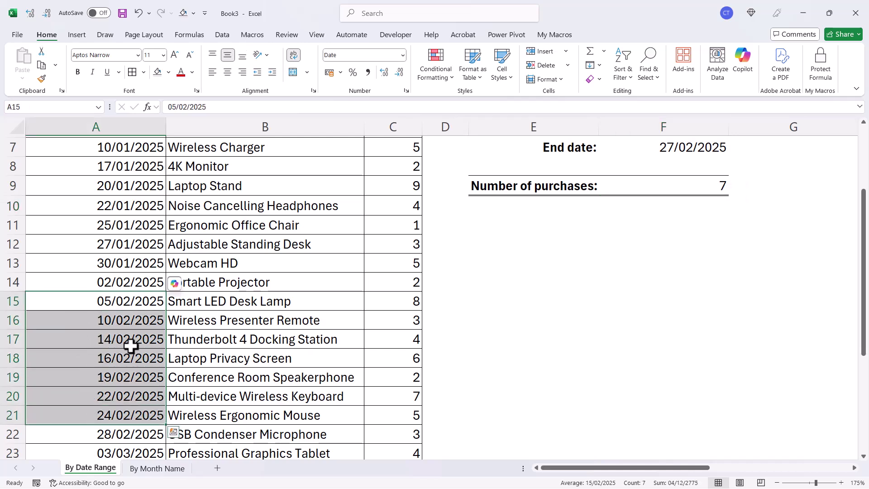
scroll(606, 338, "up", 2)
left_click(707, 301)
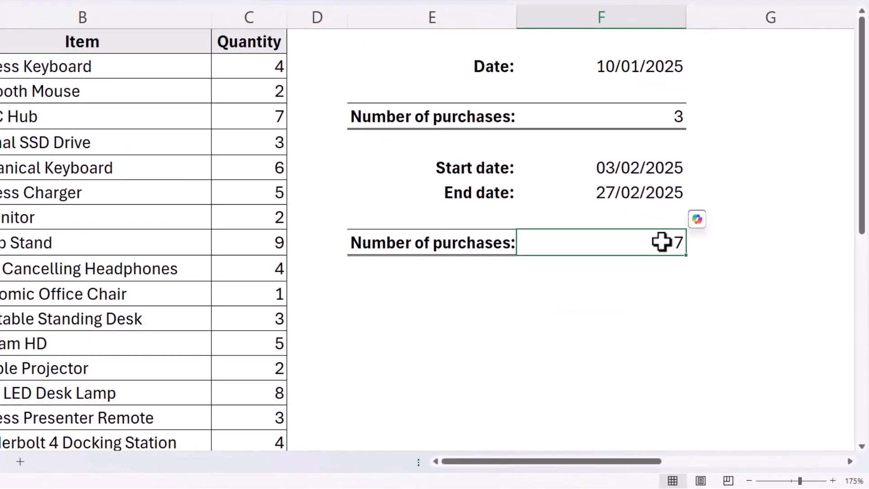
In F9, replace the F6 and F7 references with ">=03/02/2025" and "<=27/02/2025", still returning 7
double_click(661, 241)
left_click(849, 461)
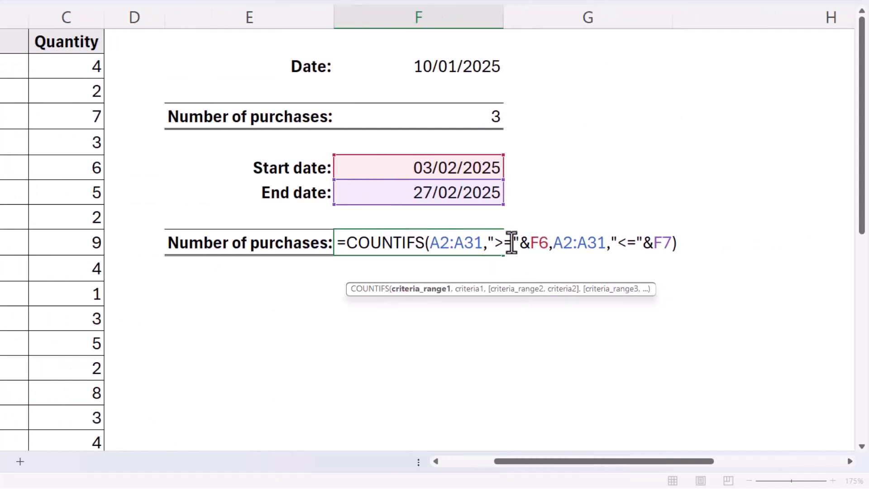
left_click_drag(513, 243, 548, 242)
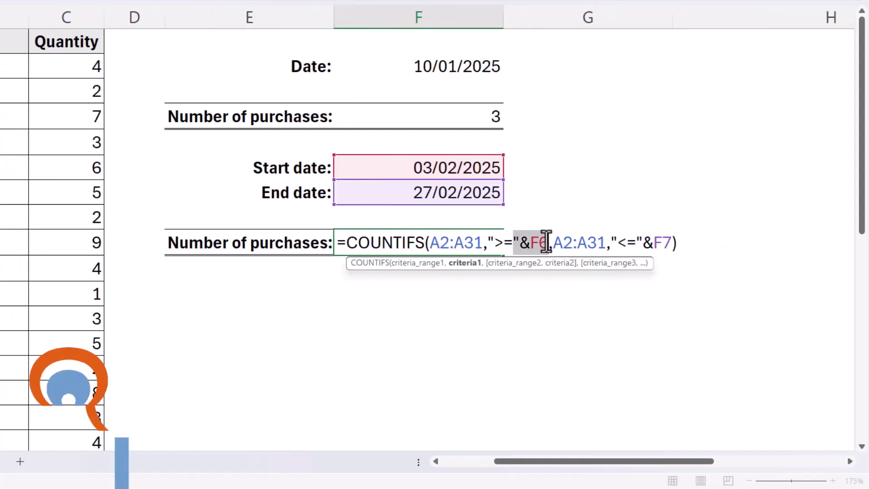
key("Delete")
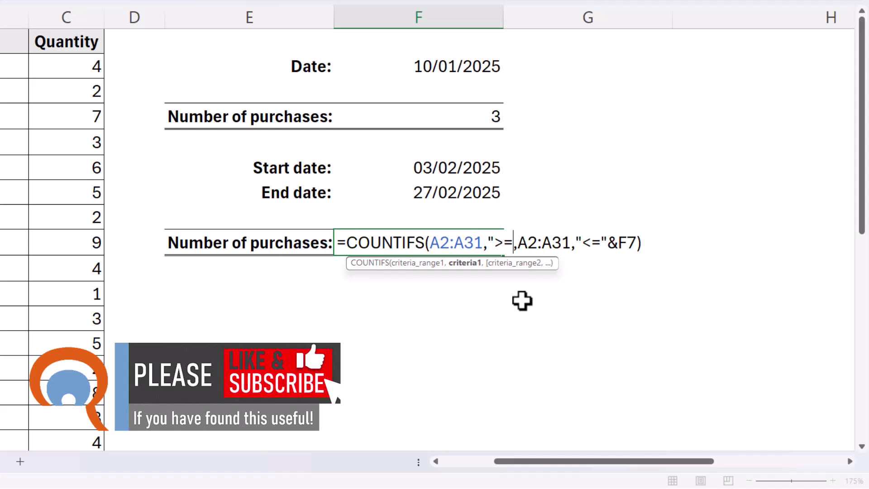
type("03")
type("/02")
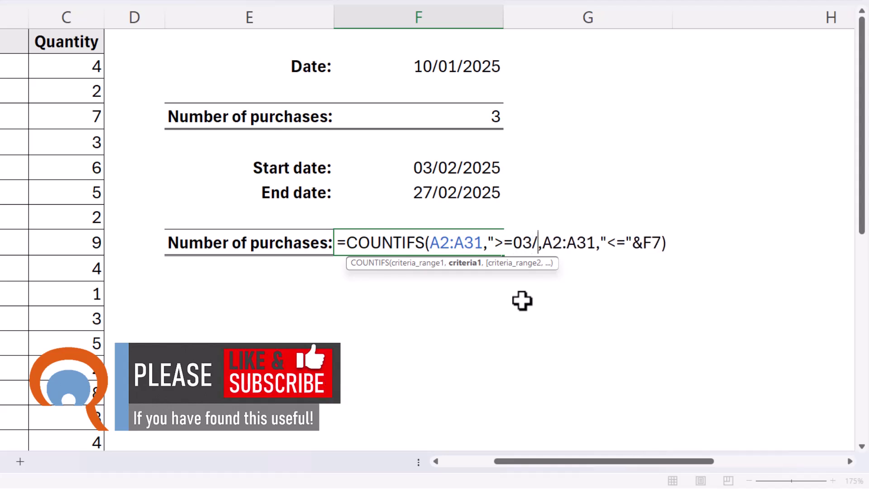
type("/2025")
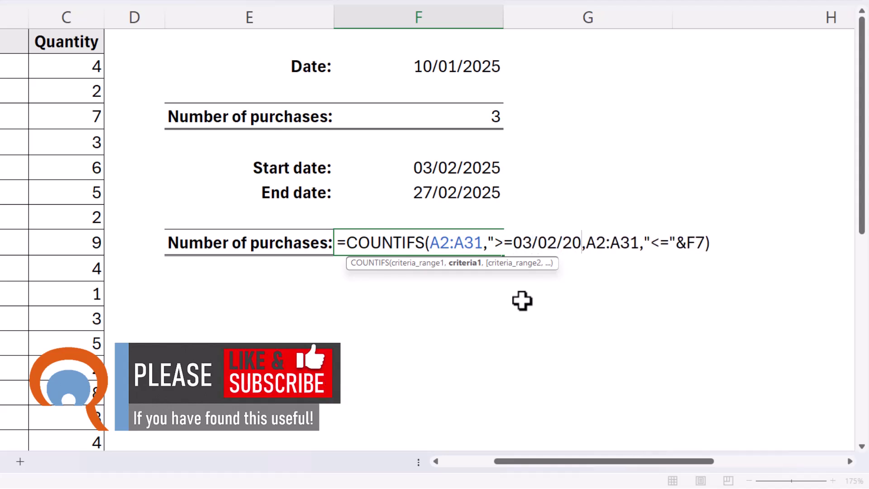
type("\"")
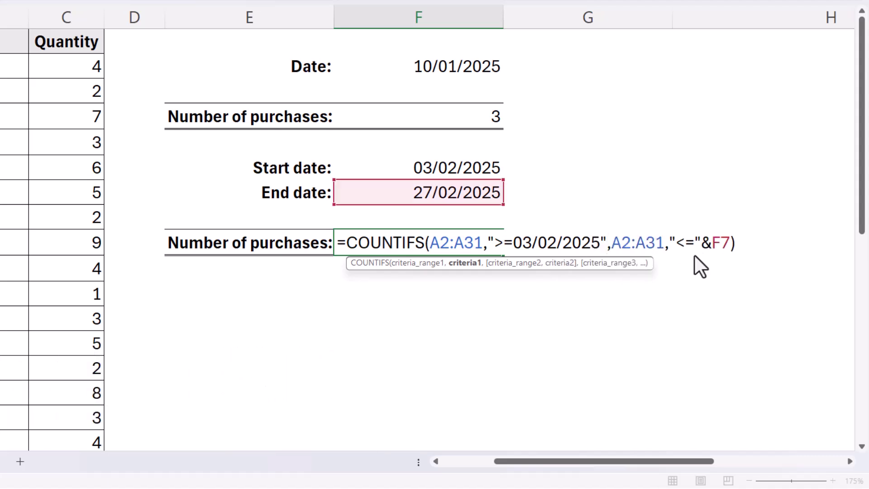
left_click_drag(694, 243, 729, 243)
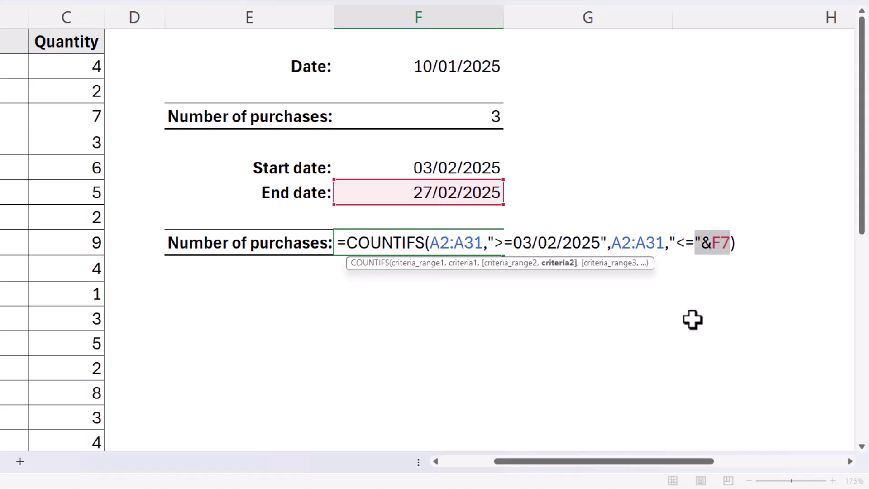
type("27/0")
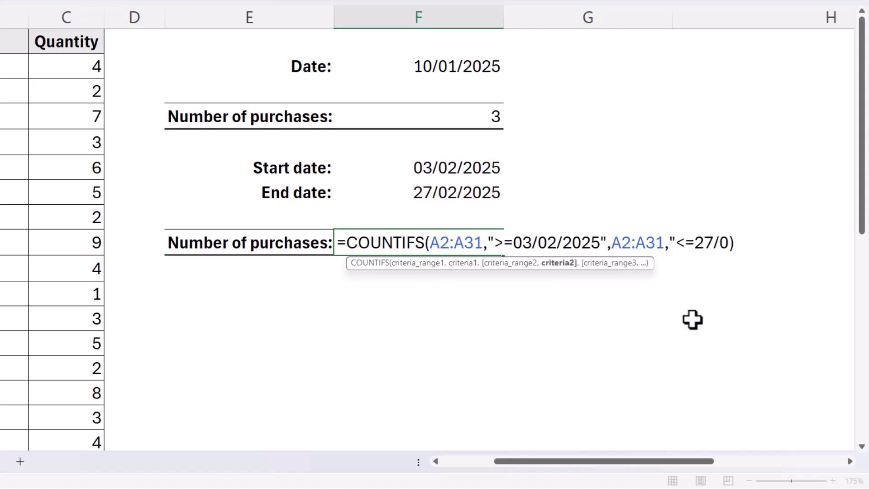
type("2/202")
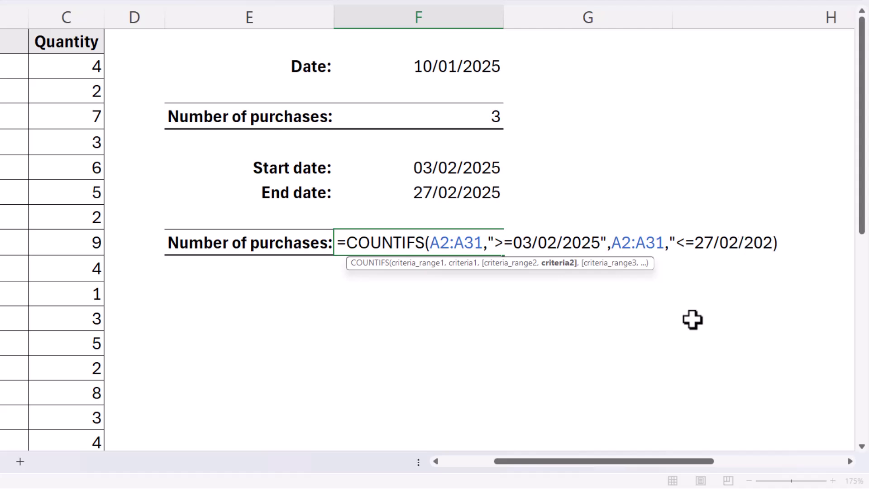
type("5\"")
key("Return")
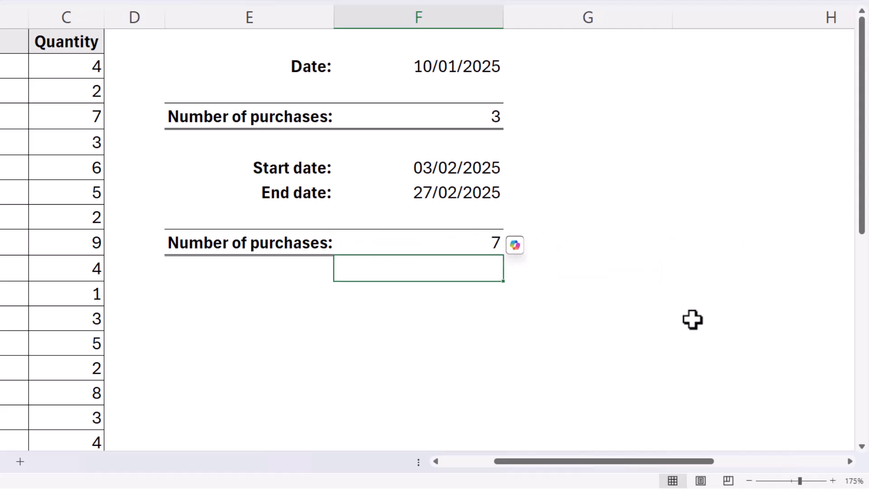